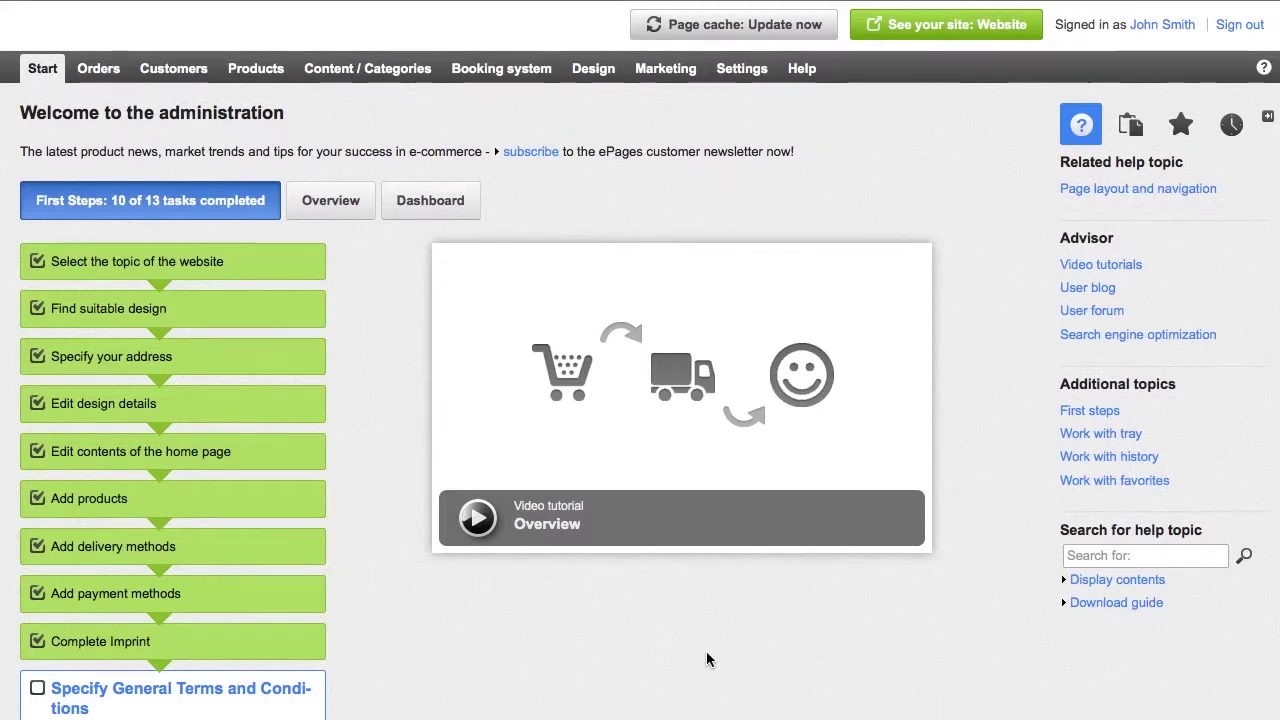
Open the overview of own styles and create a backup copy of the active style Classy.
{"action": "left_click", "coordinate": [601, 79]}
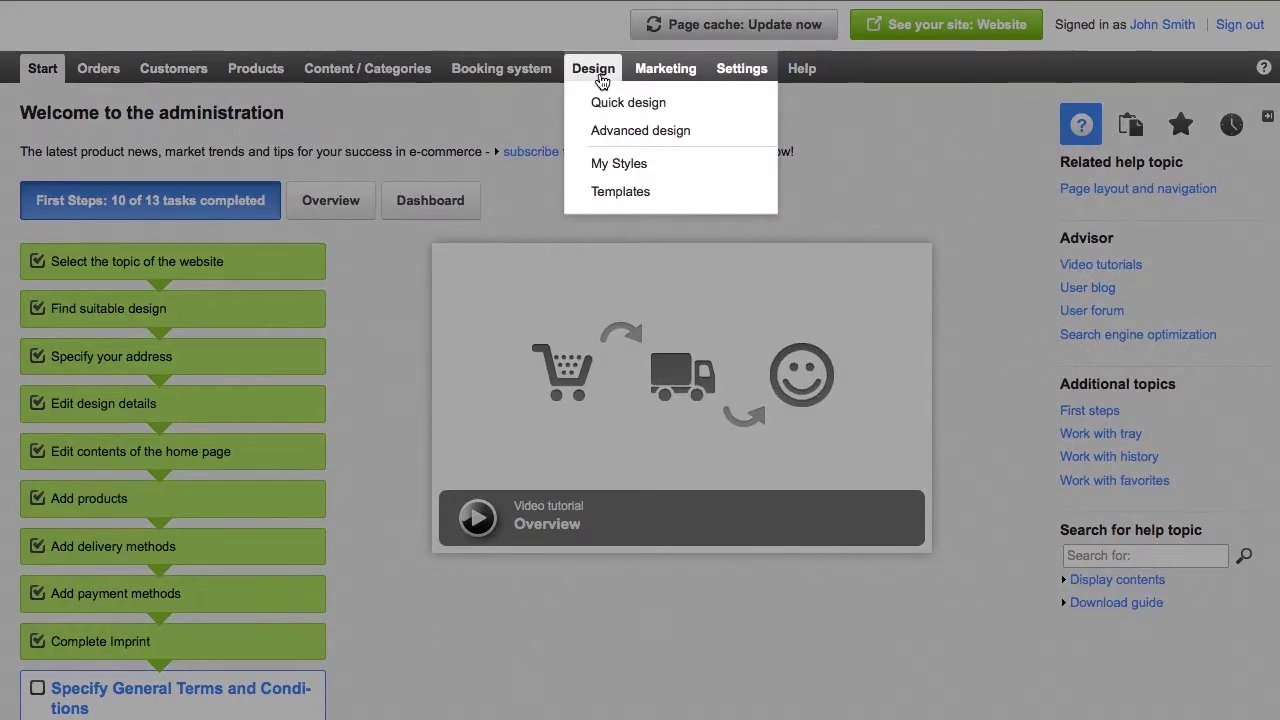
{"action": "left_click", "coordinate": [603, 166]}
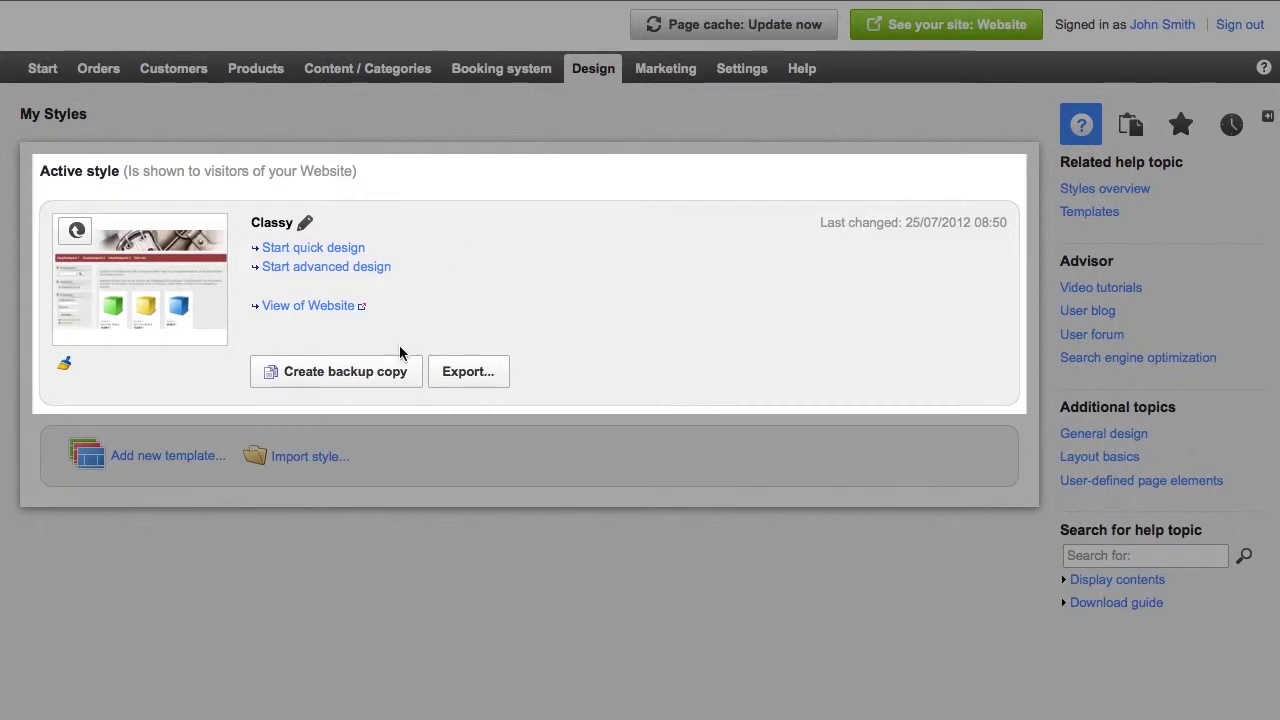
{"action": "left_click", "coordinate": [396, 373]}
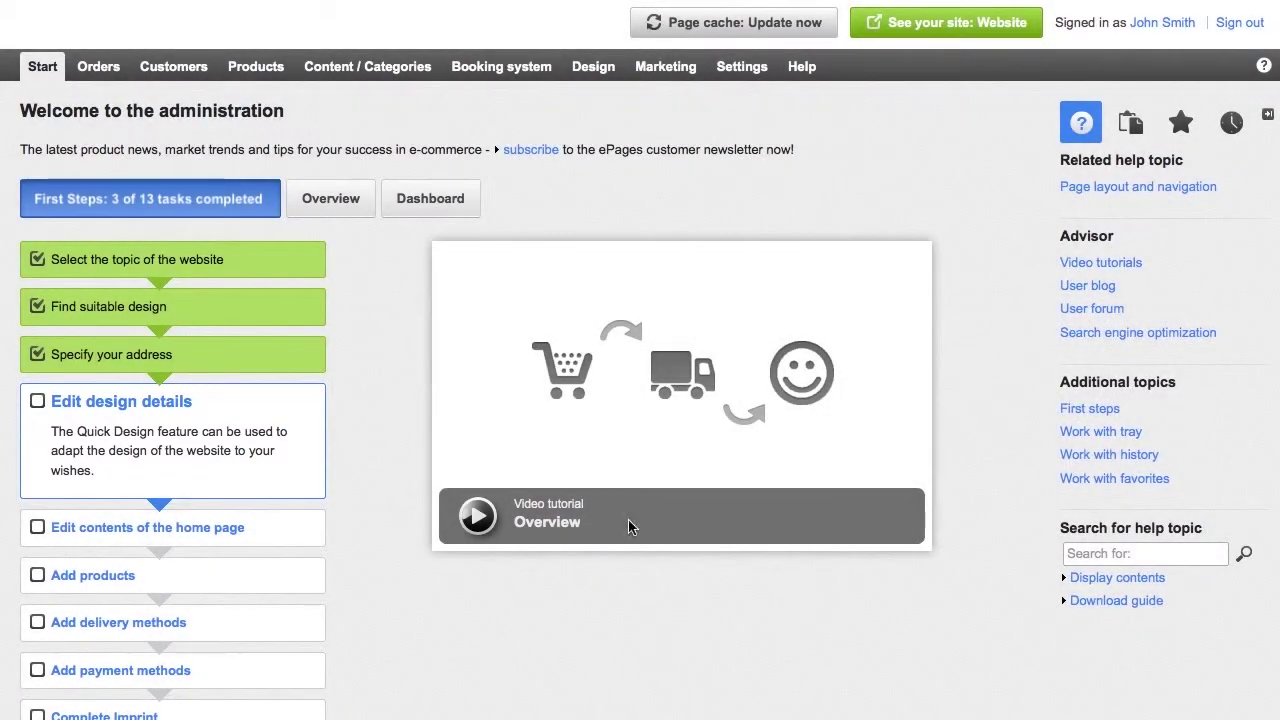
Open the quick design editor and view the page types available for the preview.
{"action": "mouse_move", "coordinate": [600, 78]}
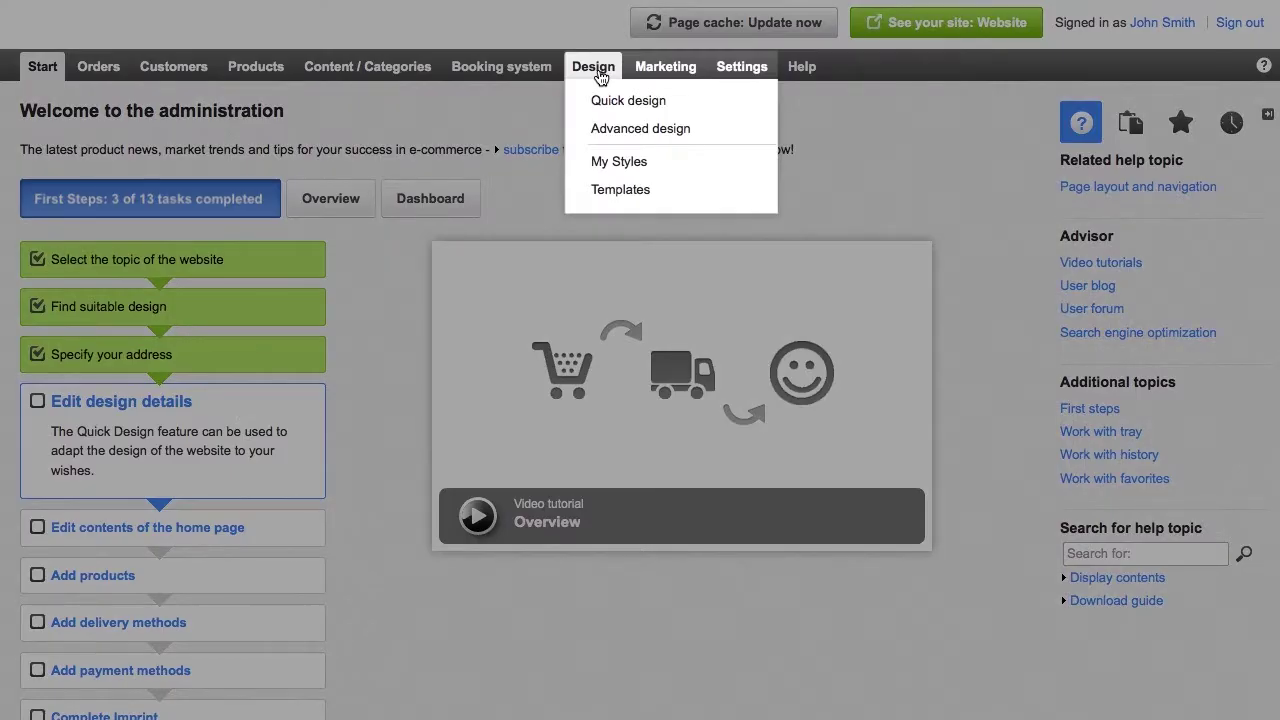
{"action": "left_click", "coordinate": [607, 100]}
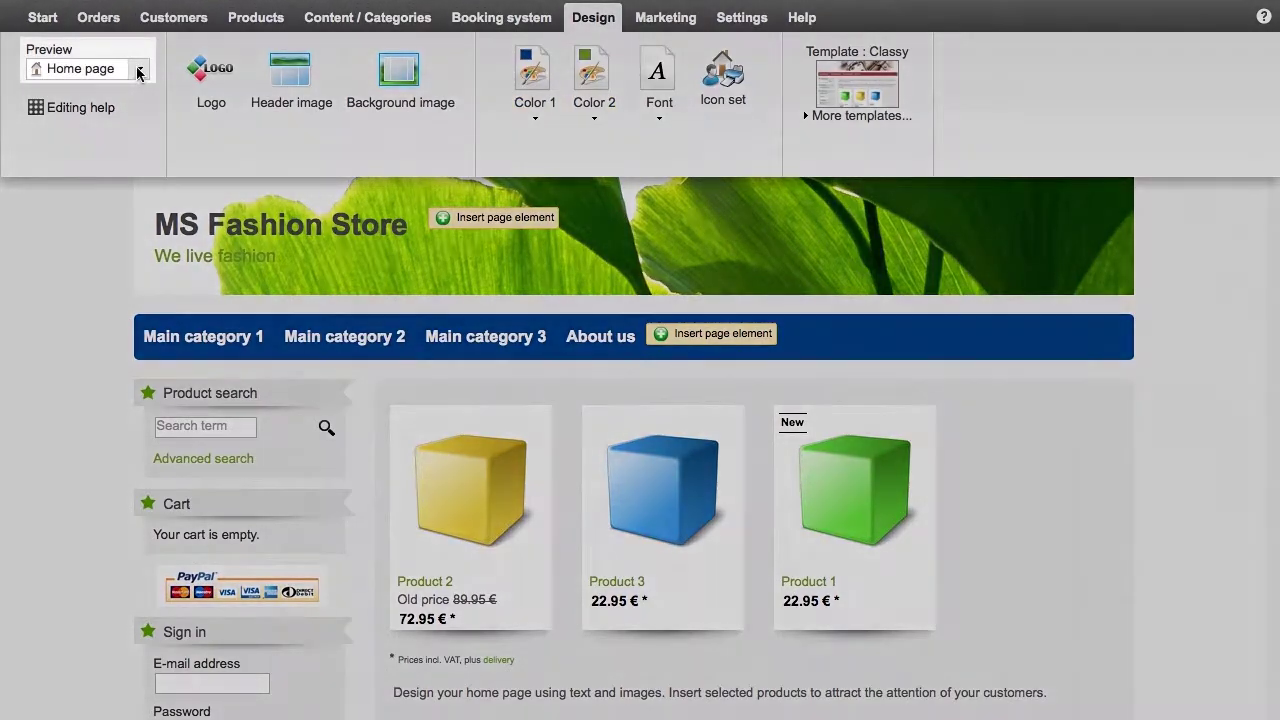
{"action": "left_click", "coordinate": [139, 70]}
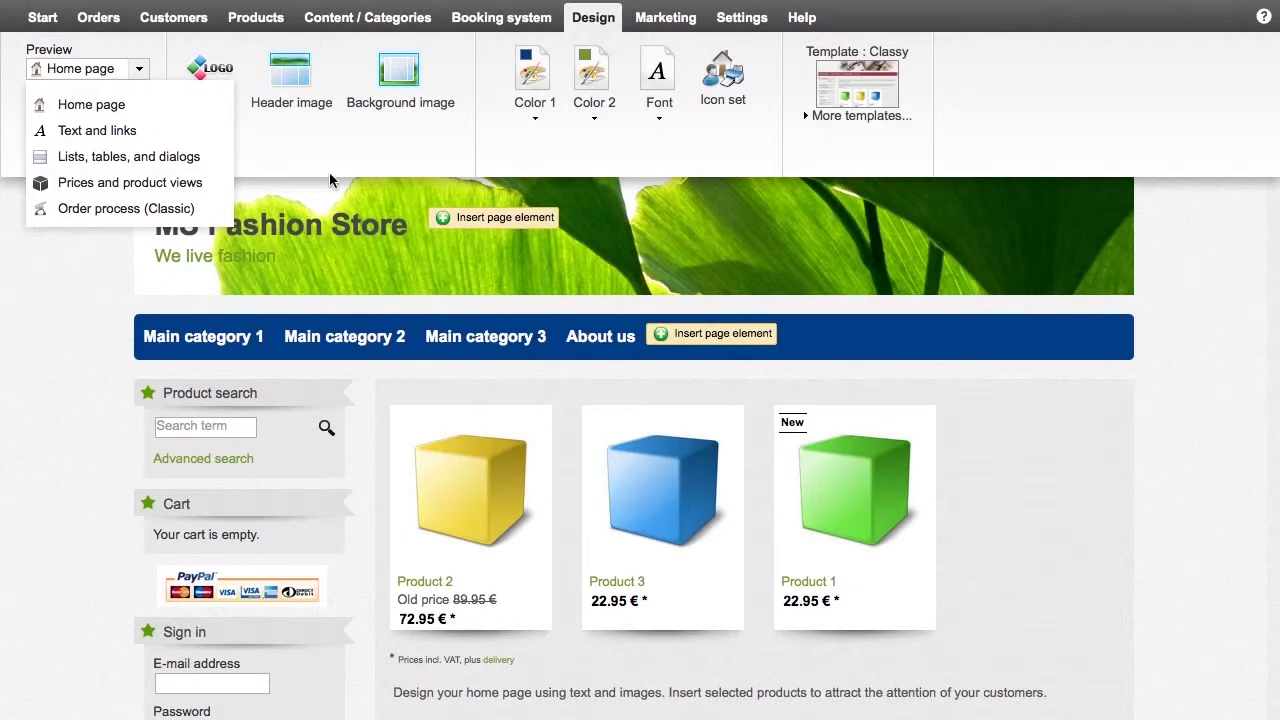
{"action": "left_click", "coordinate": [484, 175]}
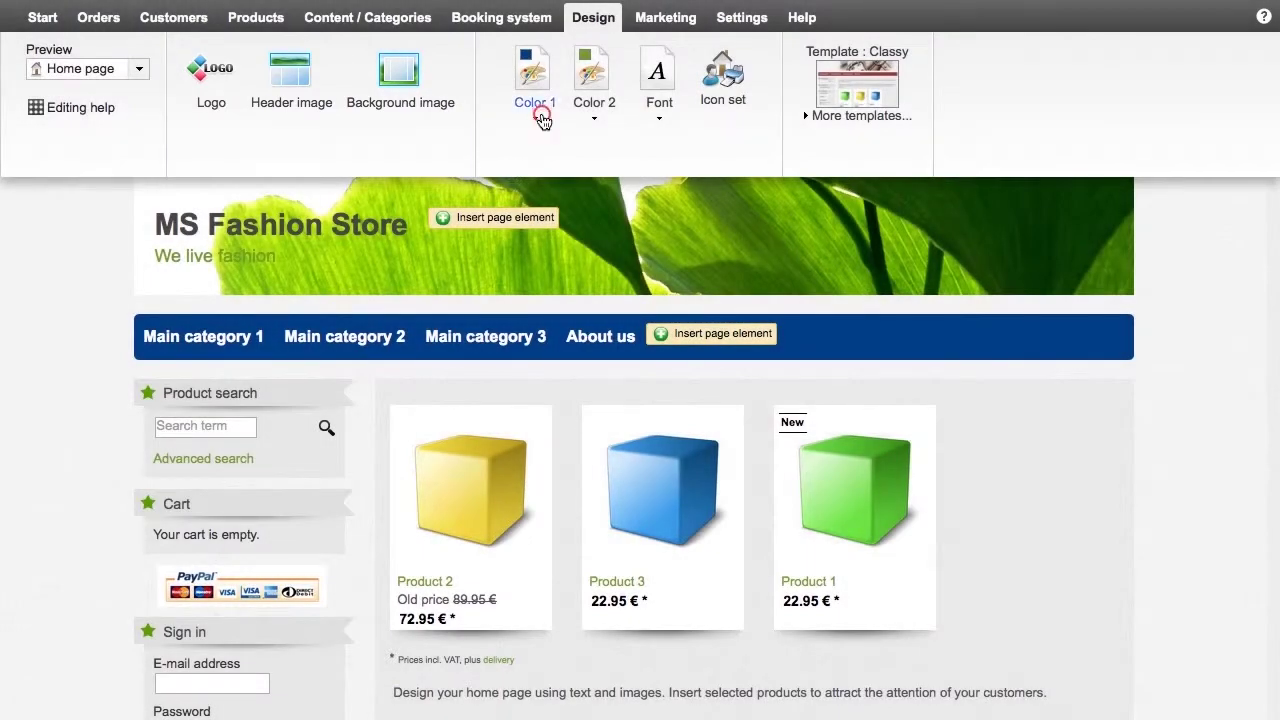
Change the website's Color 1 to a bright blue and set its font to Times New Roman.
{"action": "left_click", "coordinate": [540, 116]}
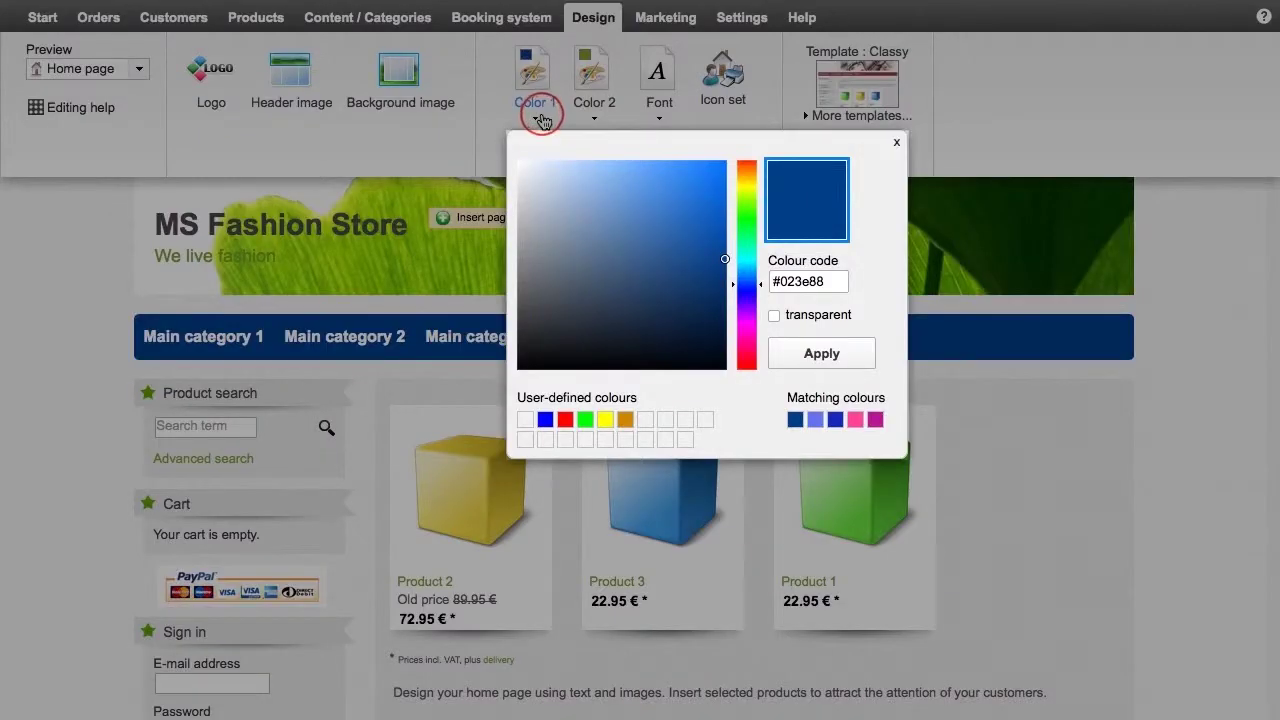
{"action": "left_click", "coordinate": [723, 168]}
{"action": "left_click", "coordinate": [836, 346]}
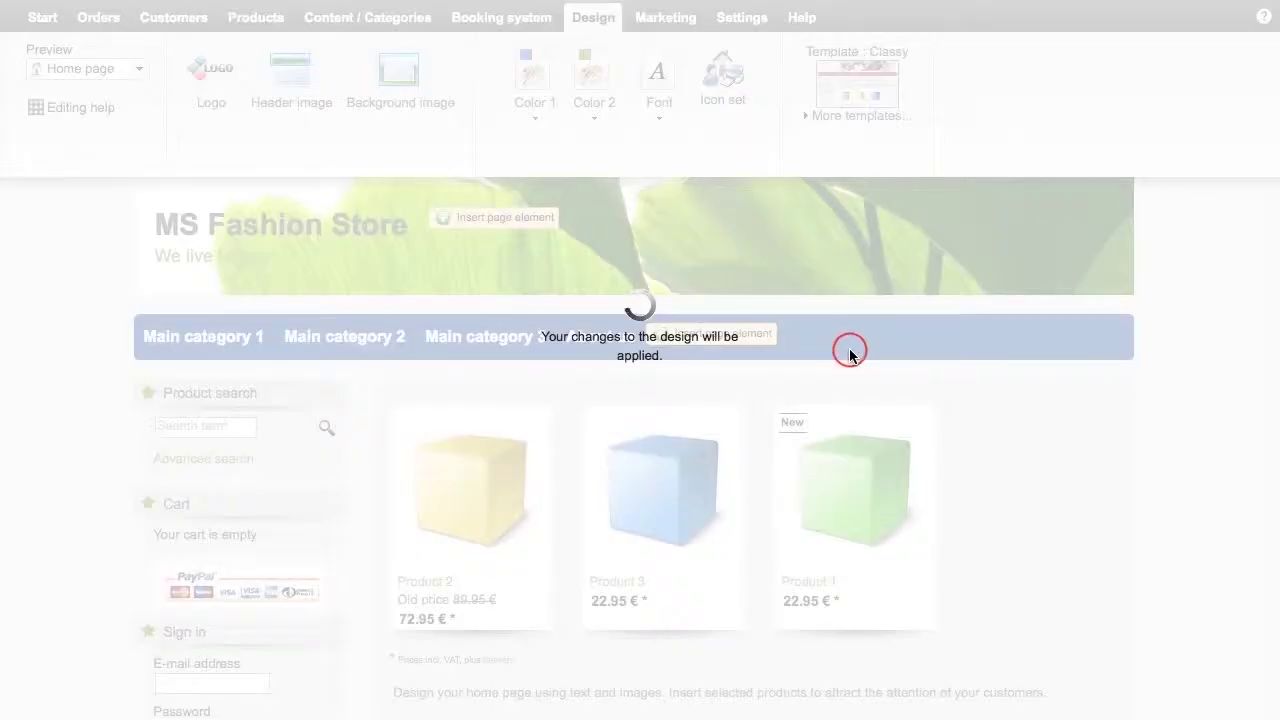
{"action": "left_click", "coordinate": [660, 122]}
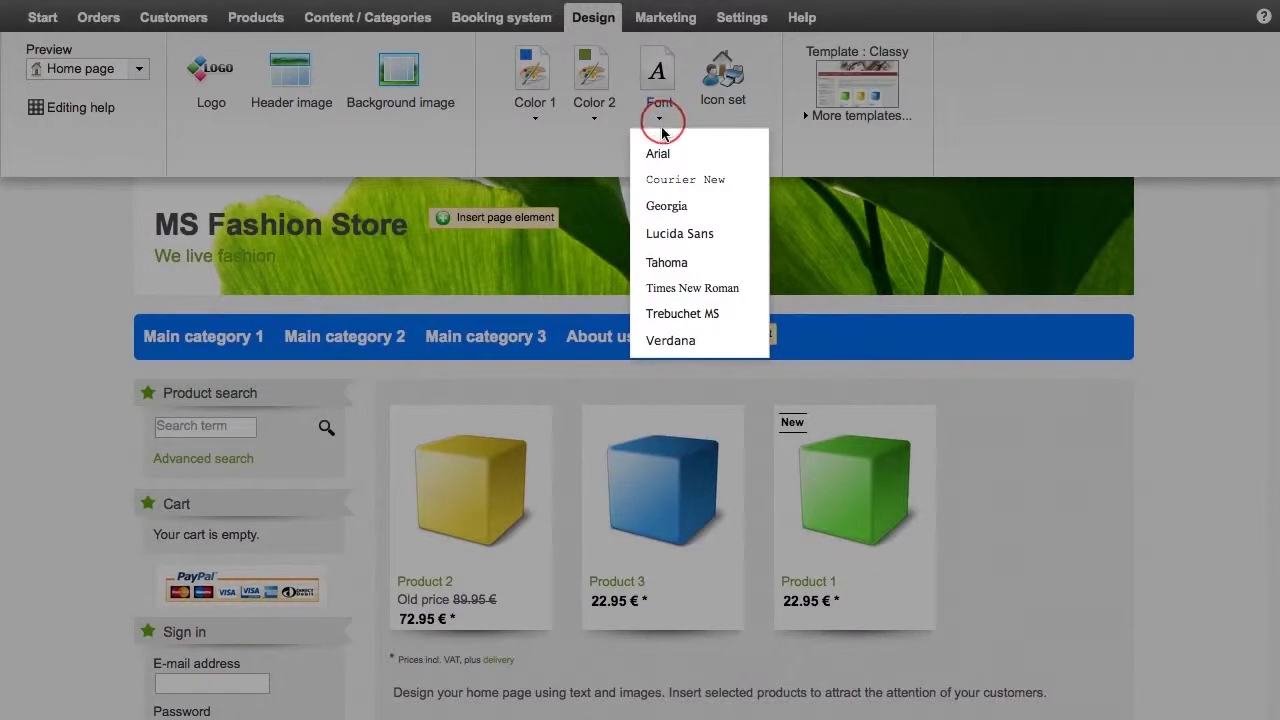
{"action": "left_click", "coordinate": [661, 287]}
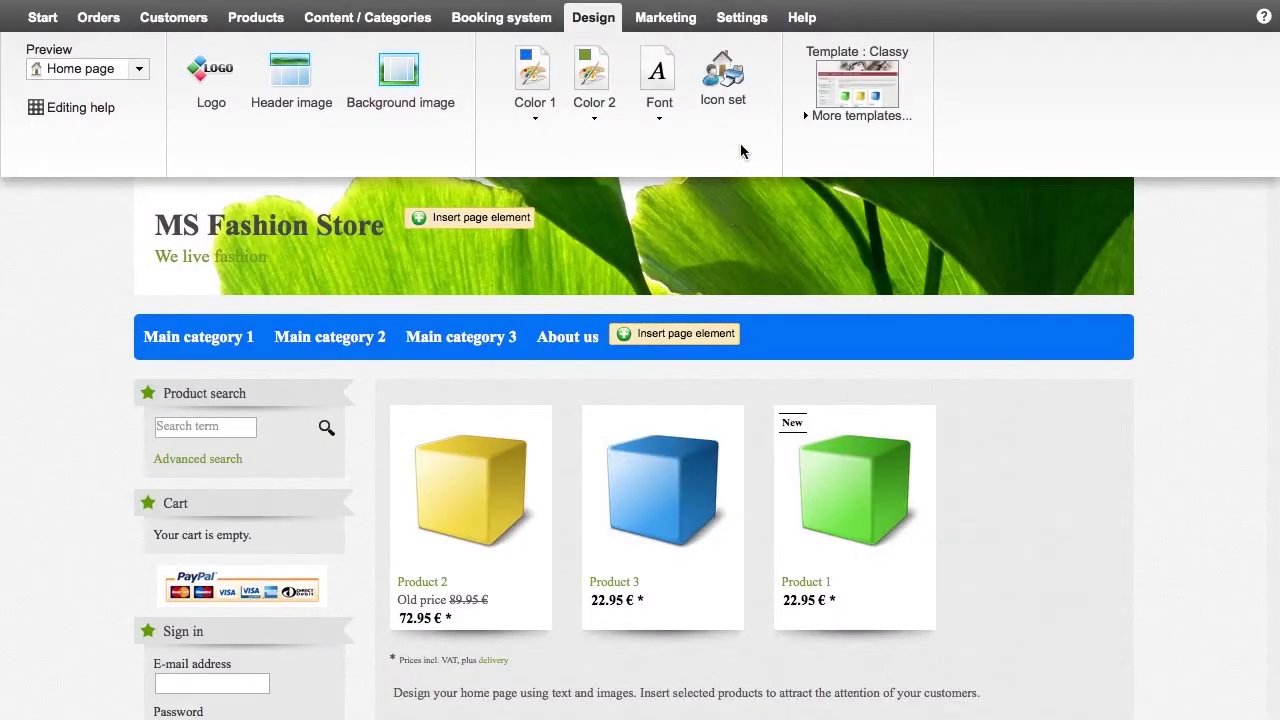
Apply the WireframeWhite icon set to the website.
{"action": "left_click", "coordinate": [725, 82]}
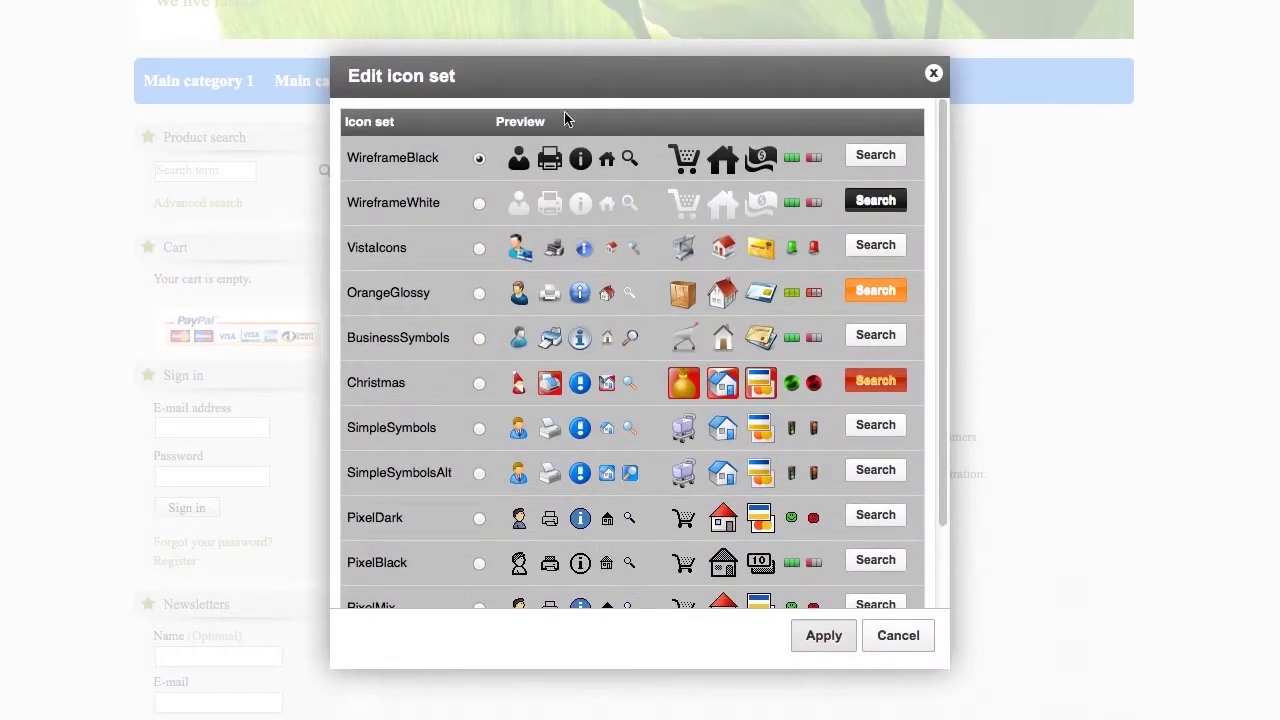
{"action": "left_click", "coordinate": [479, 203]}
{"action": "left_click", "coordinate": [824, 636]}
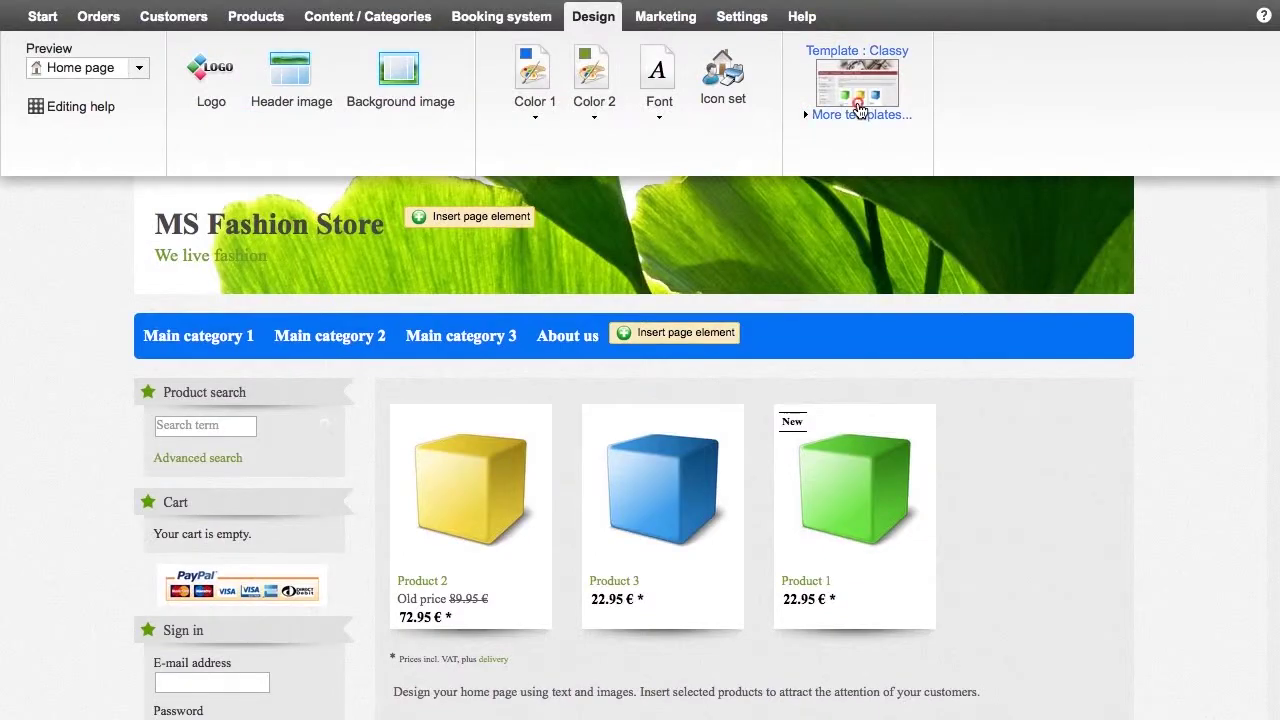
View the design templates available for the website, keeping the current one.
{"action": "left_click", "coordinate": [858, 113]}
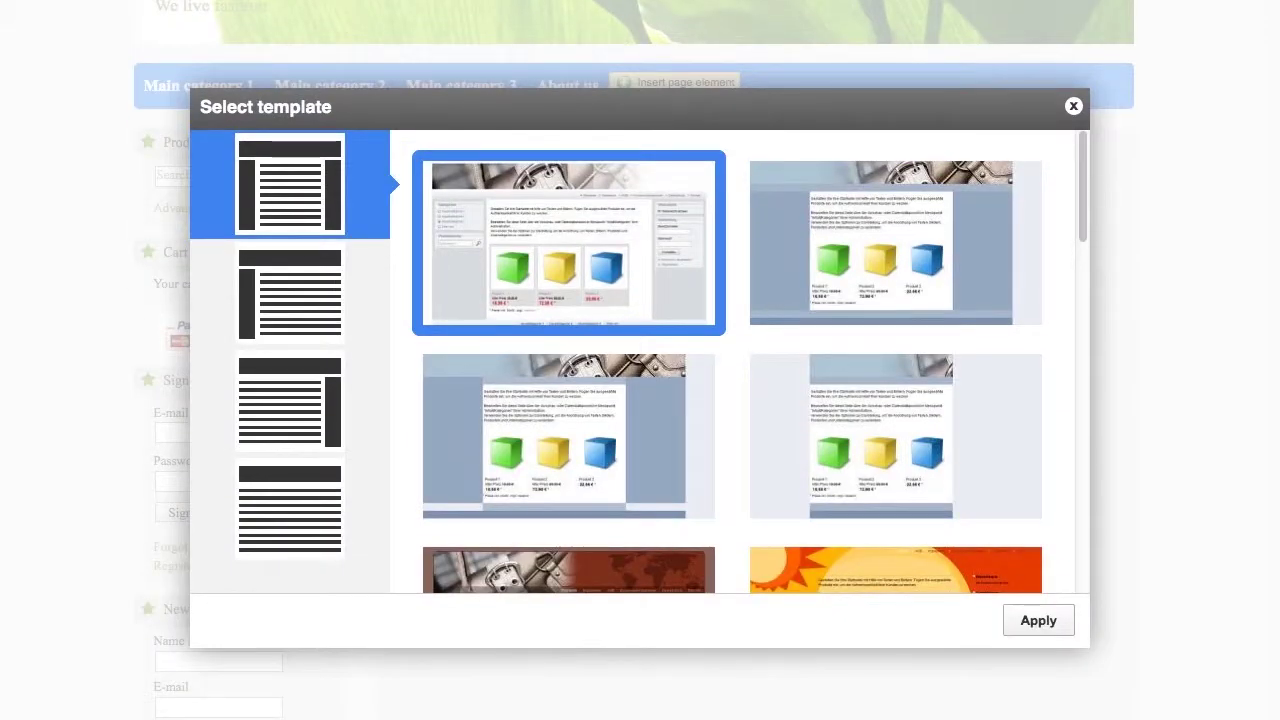
{"action": "left_click", "coordinate": [1073, 106]}
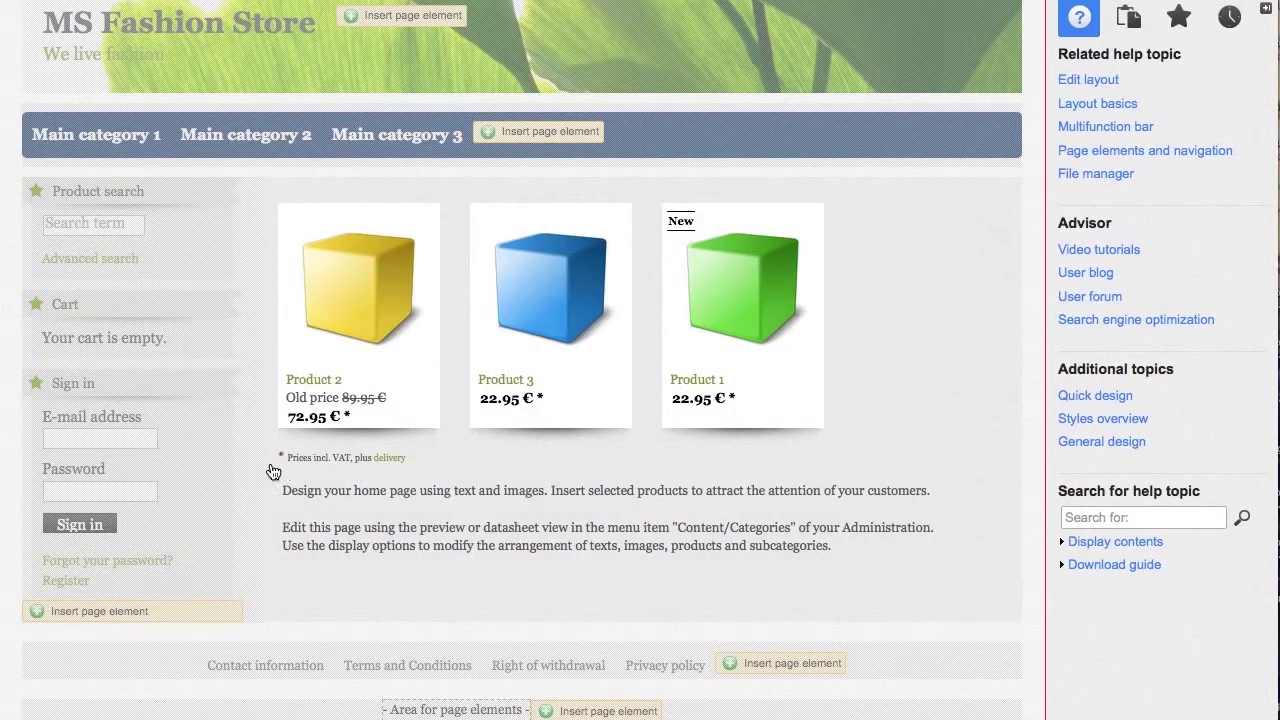
Set the background colour of the page area containing Product search and Cart to #676464 and its text size to 13px.
{"action": "left_click", "coordinate": [250, 468]}
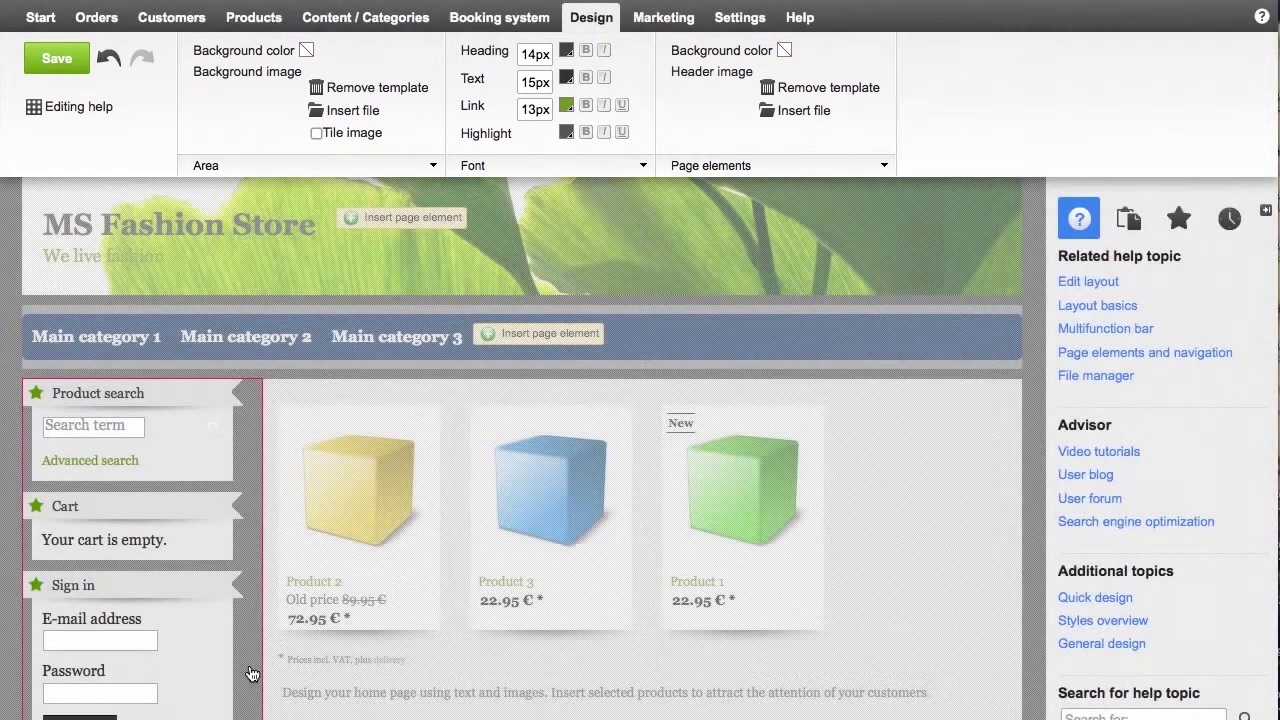
{"action": "left_click", "coordinate": [306, 50]}
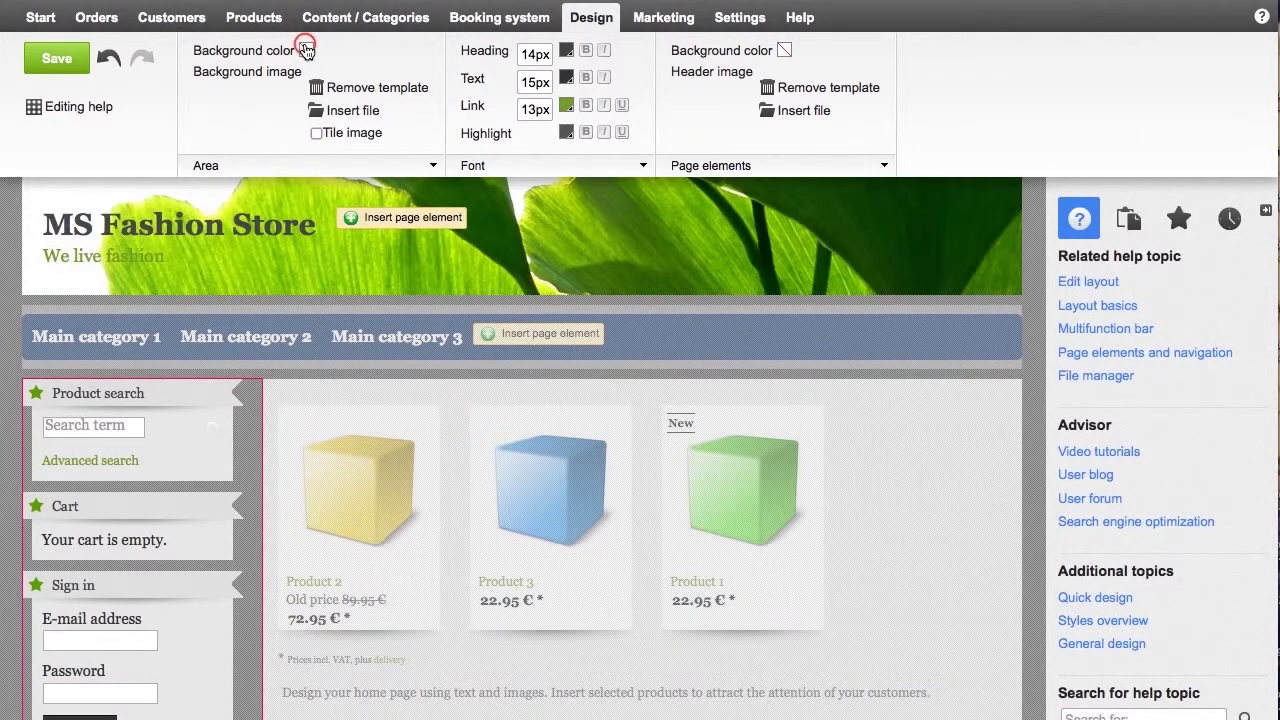
{"action": "left_click", "coordinate": [315, 212]}
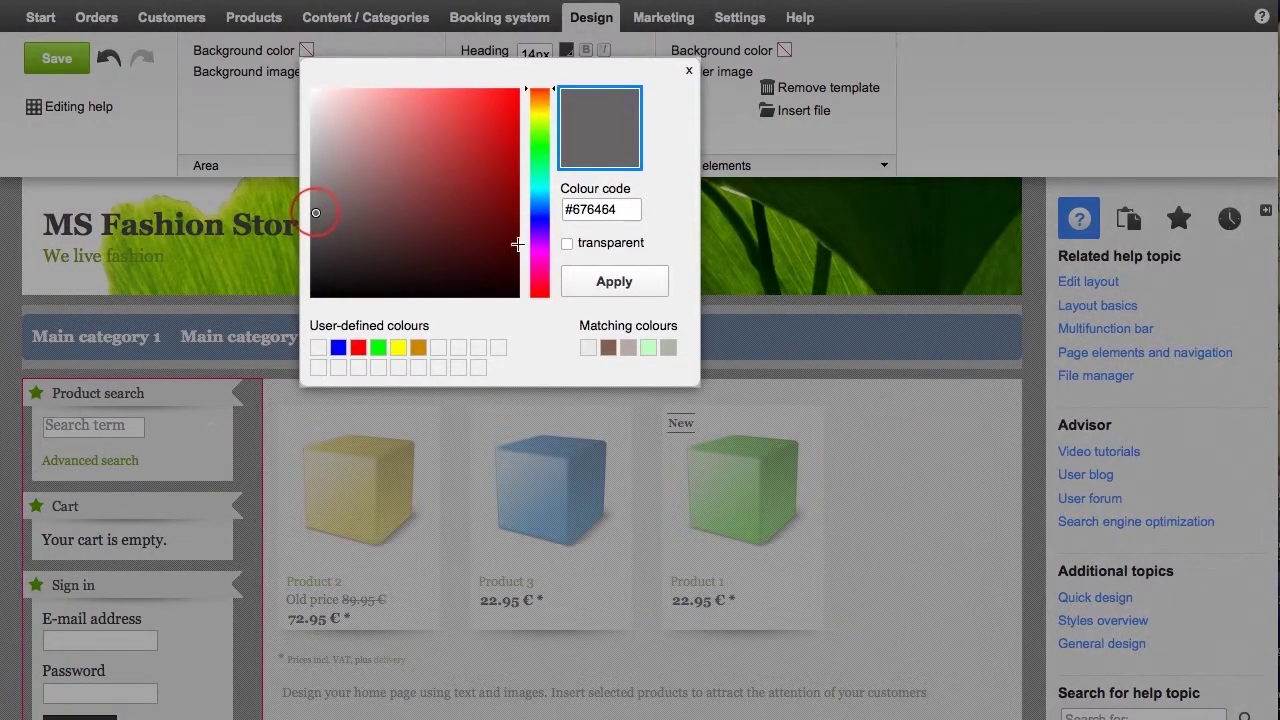
{"action": "left_click", "coordinate": [597, 286]}
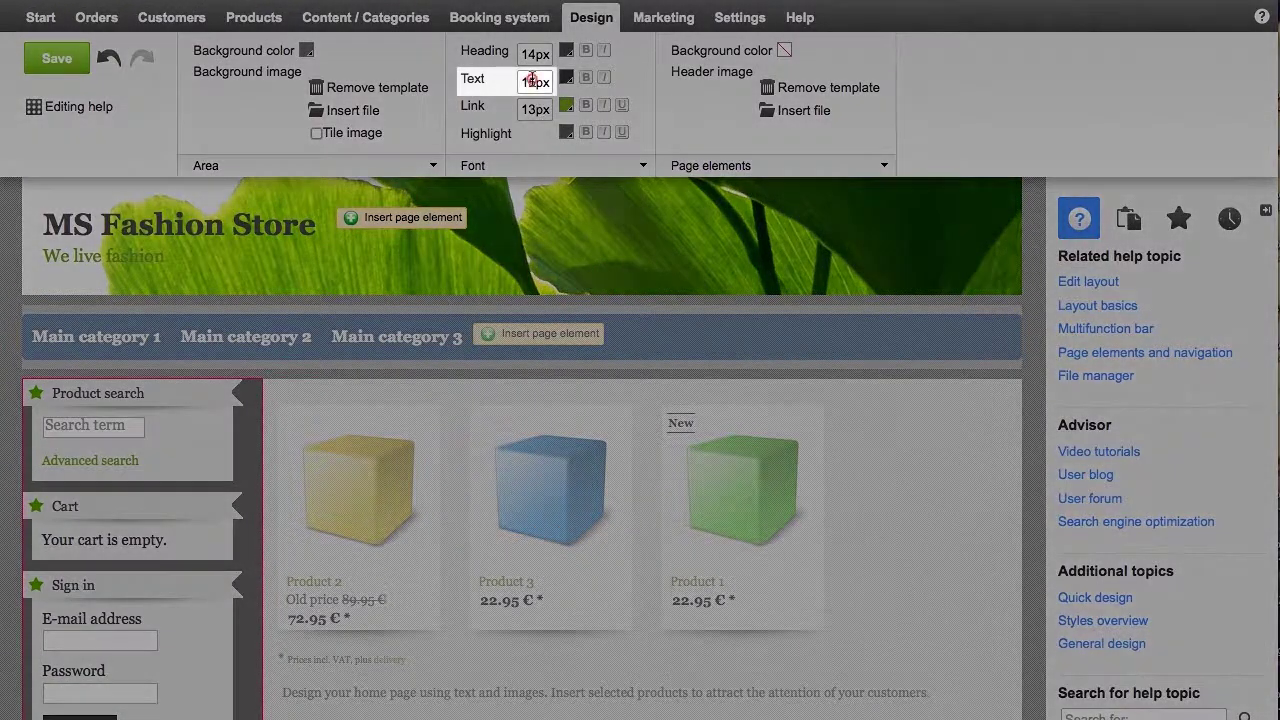
{"action": "left_click", "coordinate": [533, 80]}
{"action": "type", "text": "13"}
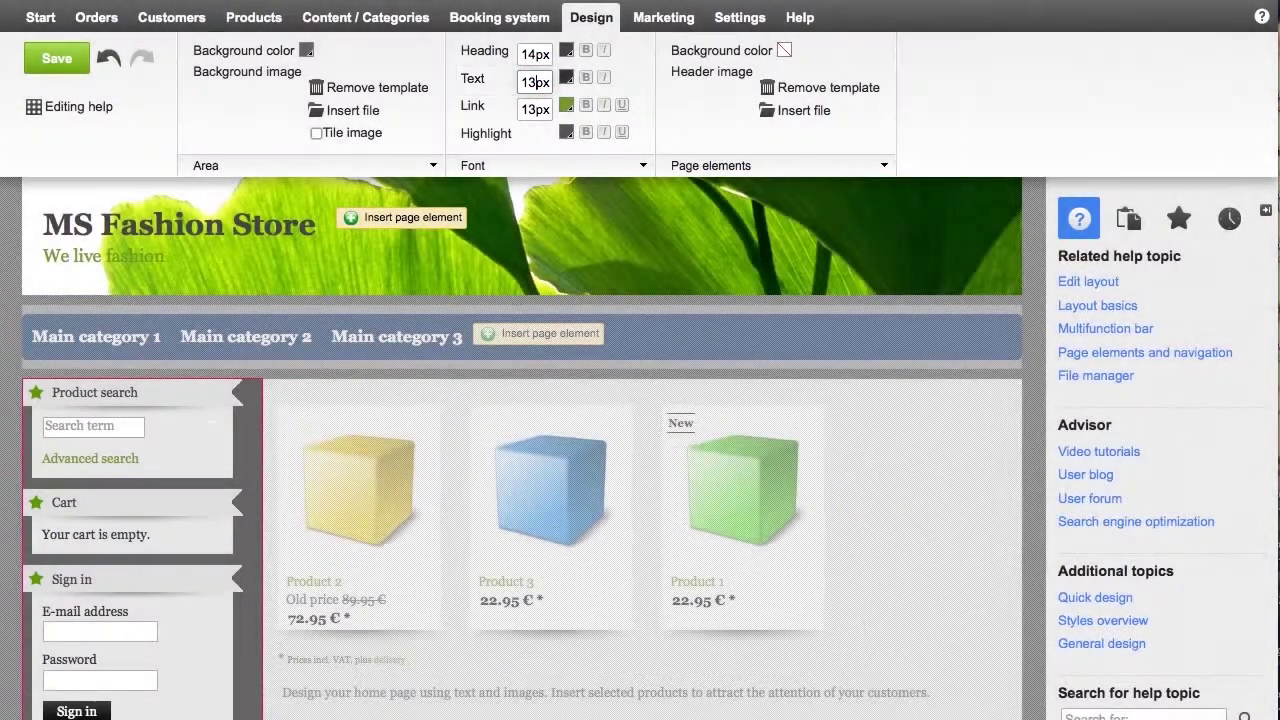
View the further setting categories offered for the area, font and page elements.
{"action": "left_click", "coordinate": [298, 166]}
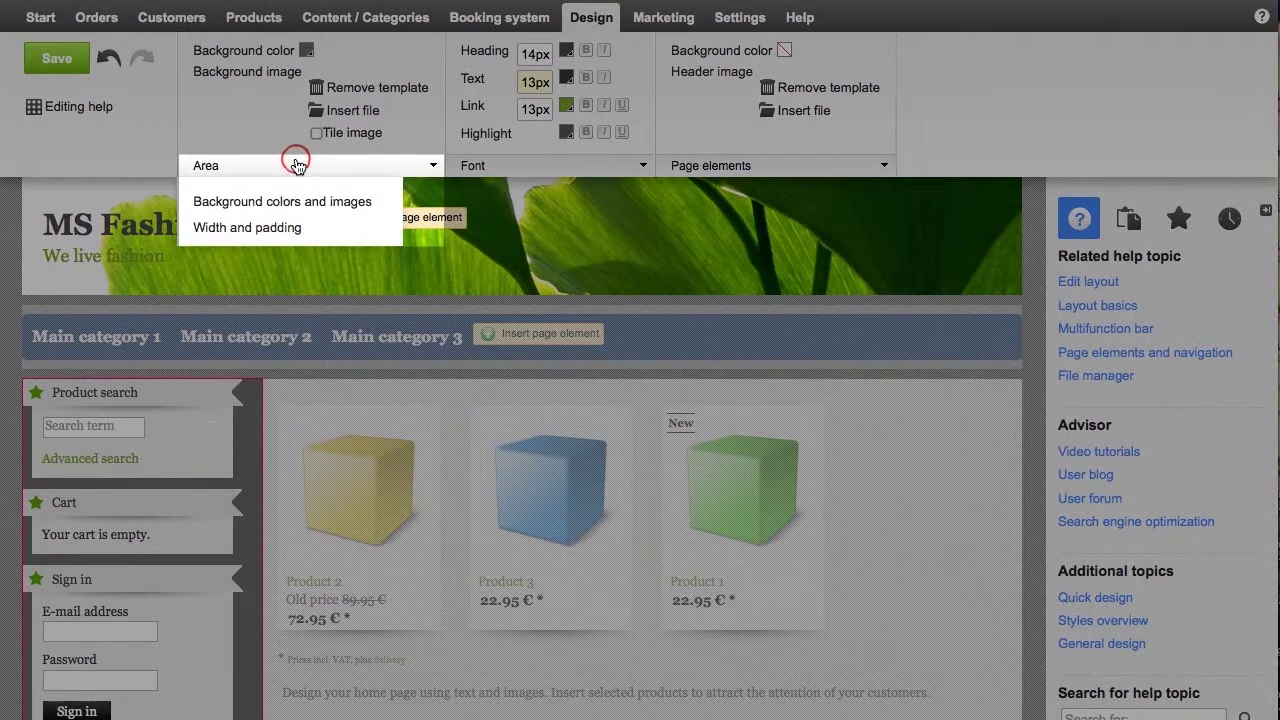
{"action": "left_click", "coordinate": [505, 166]}
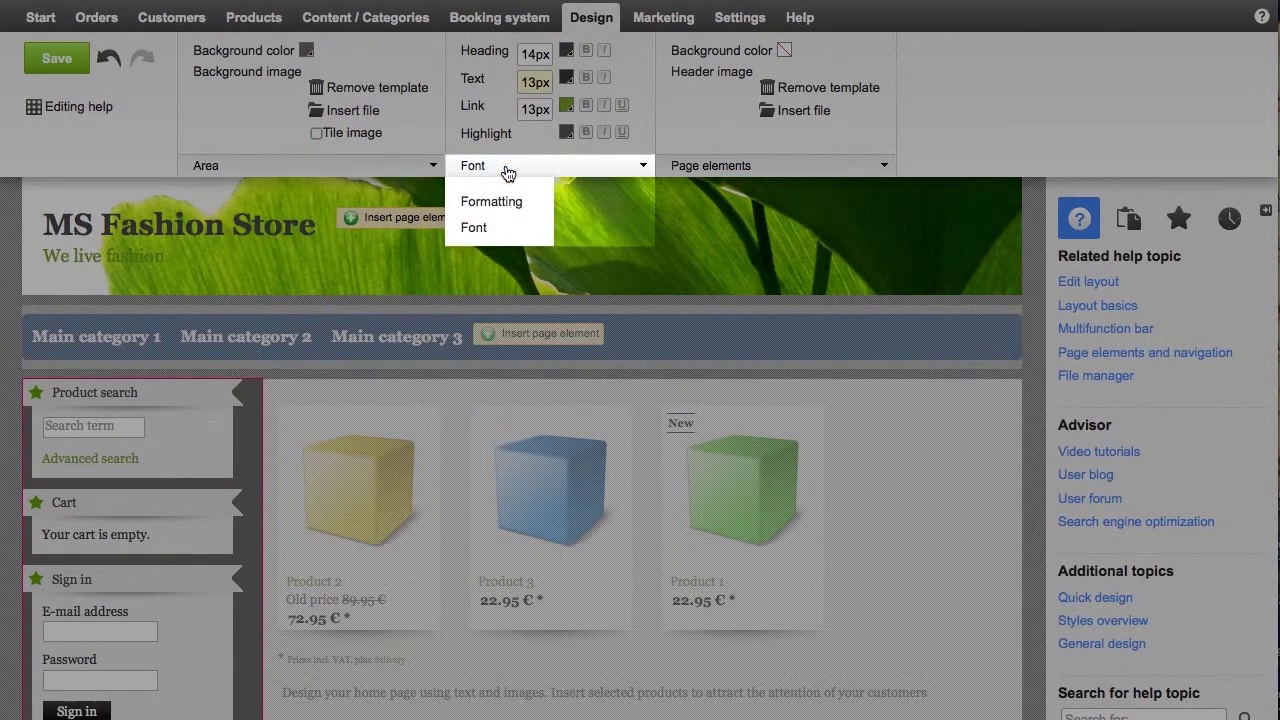
{"action": "left_click", "coordinate": [690, 170]}
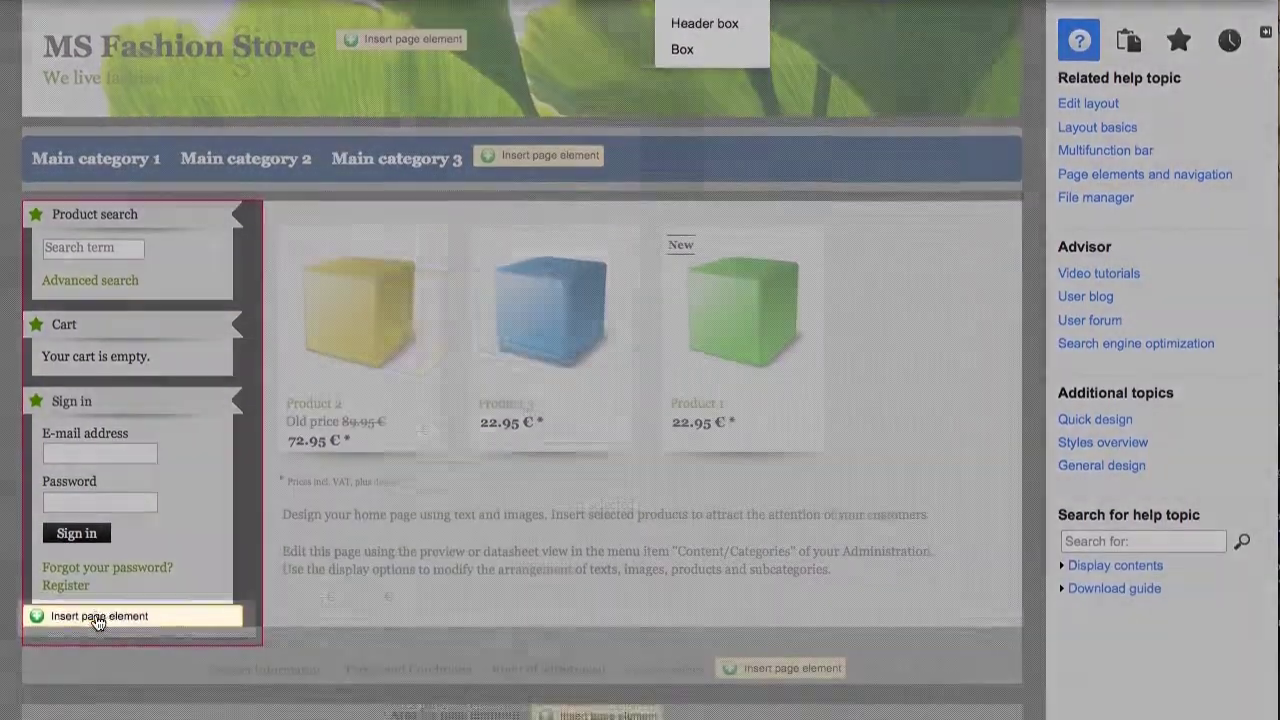
Insert the PayPal Logo payment element below the Sign in box and move it between Product search and Cart.
{"action": "left_click", "coordinate": [97, 610]}
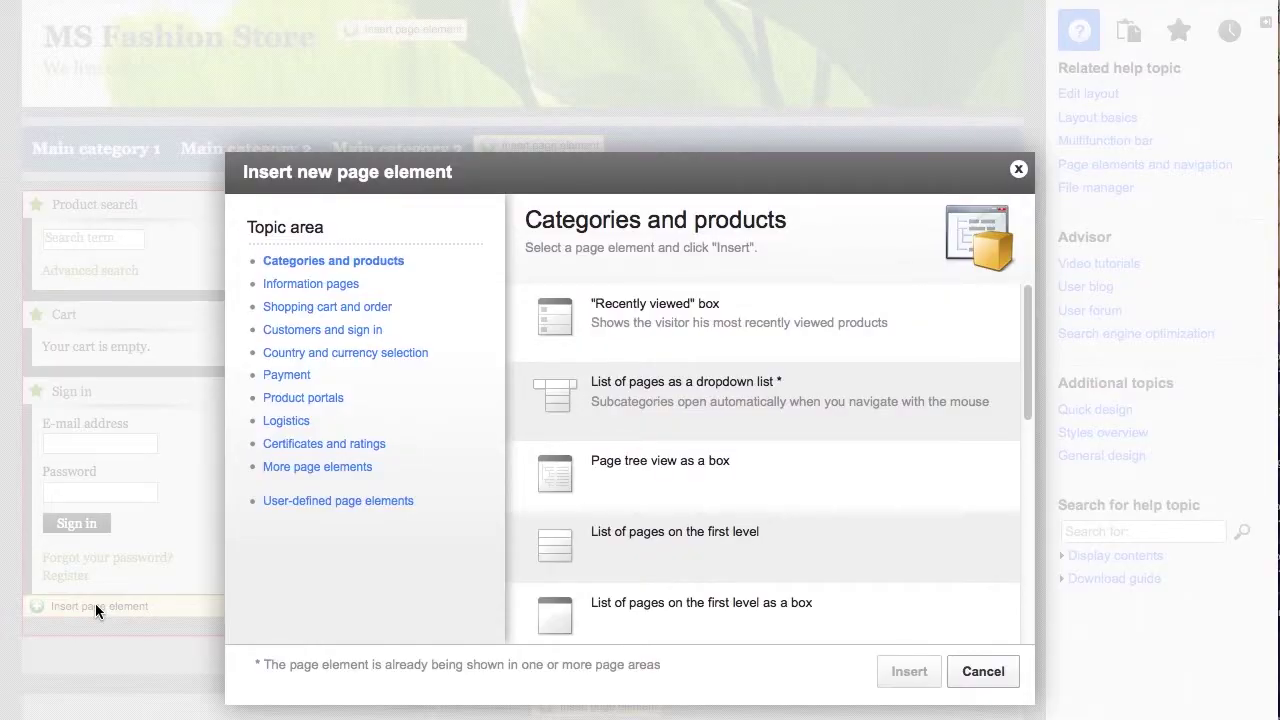
{"action": "left_click", "coordinate": [287, 377]}
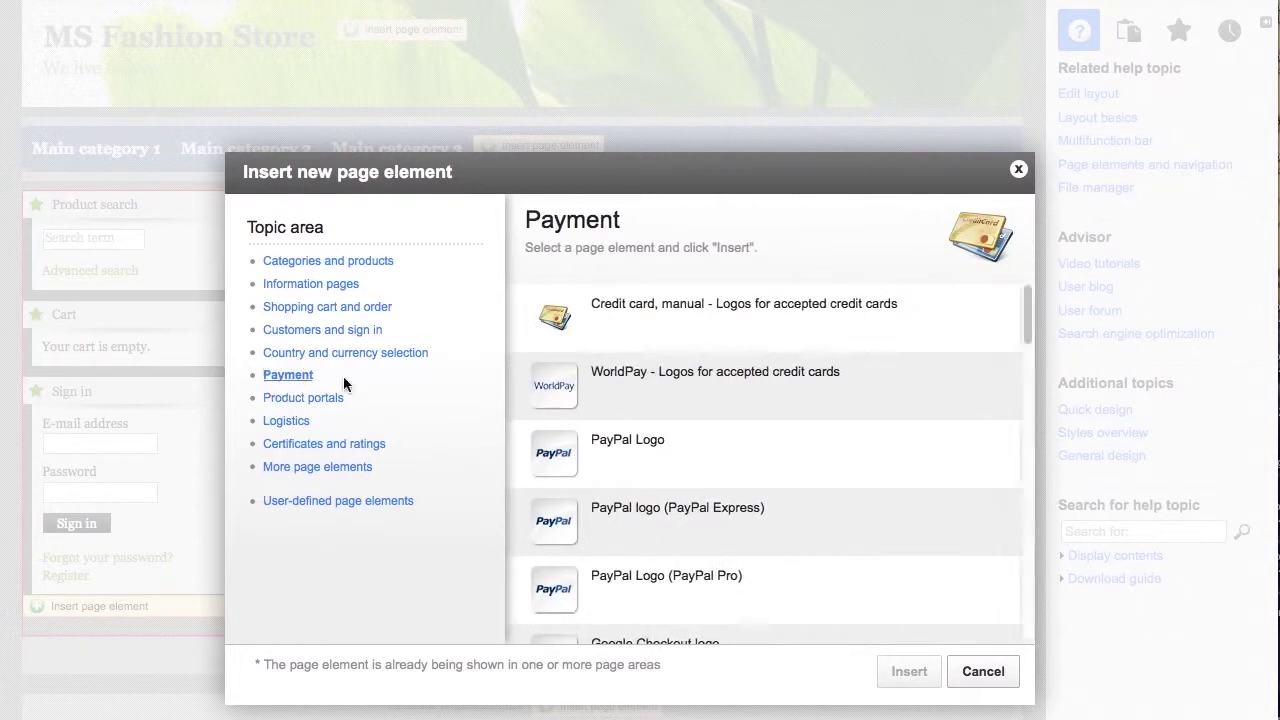
{"action": "left_click", "coordinate": [627, 440]}
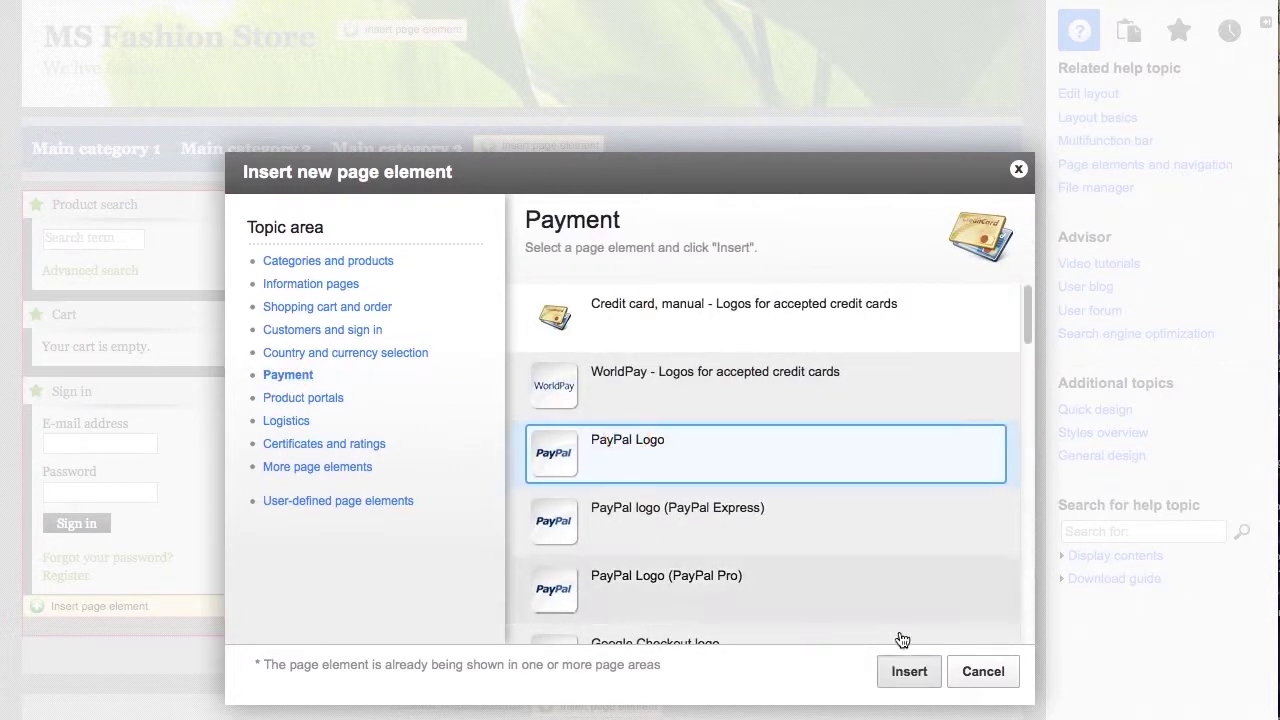
{"action": "left_click", "coordinate": [909, 672]}
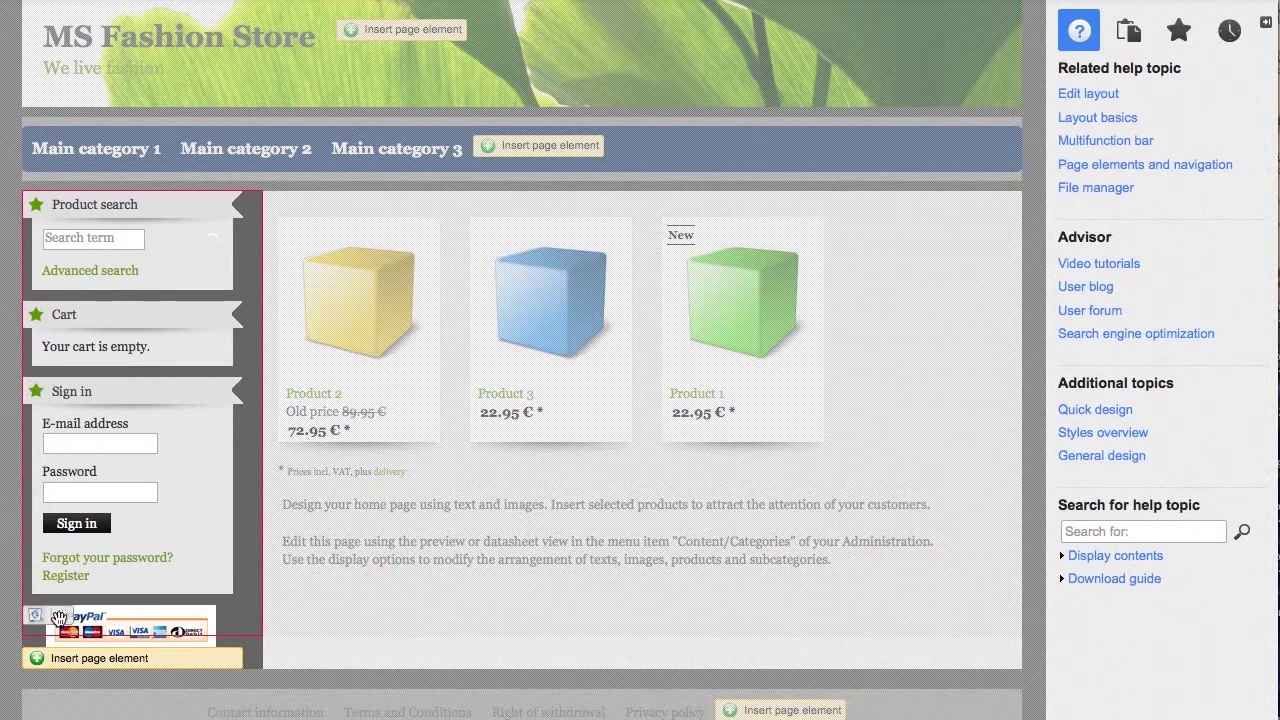
{"action": "mouse_move", "coordinate": [60, 622]}
{"action": "left_click_drag", "start_coordinate": [60, 622], "coordinate": [80, 305]}
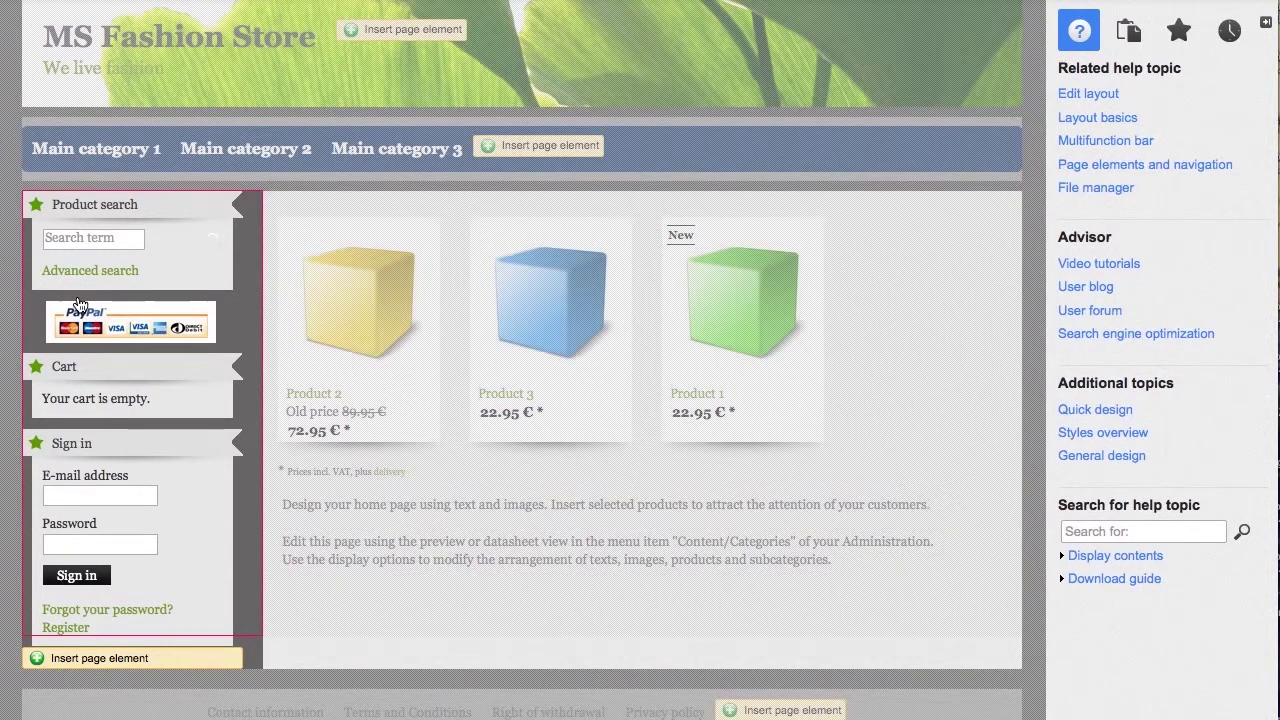